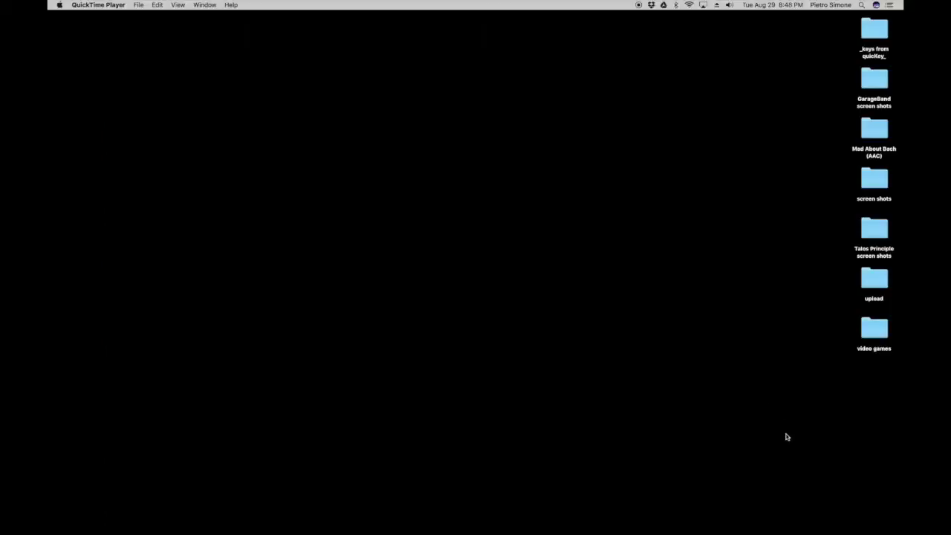
Step: Drag the GarageBand icon out of the Dock to remove its shortcut
mouse_move(801, 531)
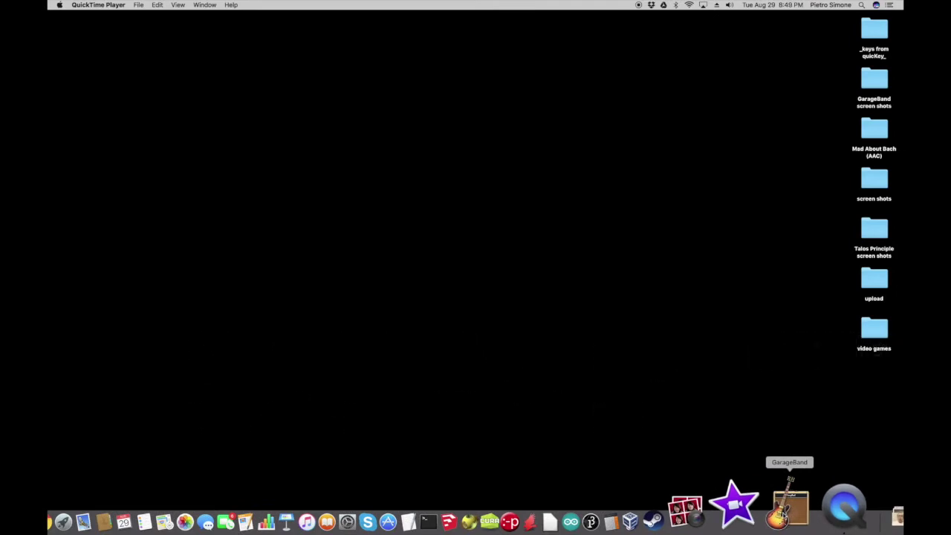
left_click_drag(782, 514, 663, 135)
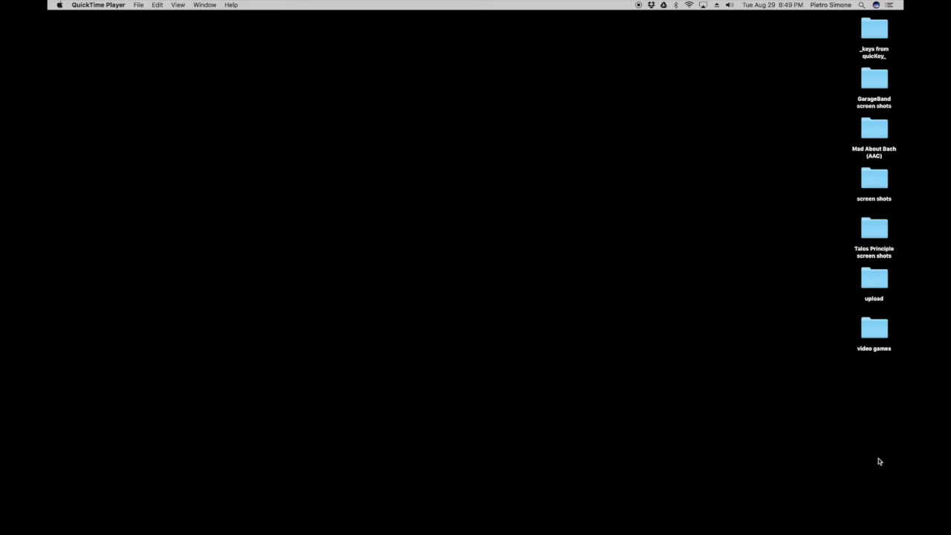
mouse_move(818, 529)
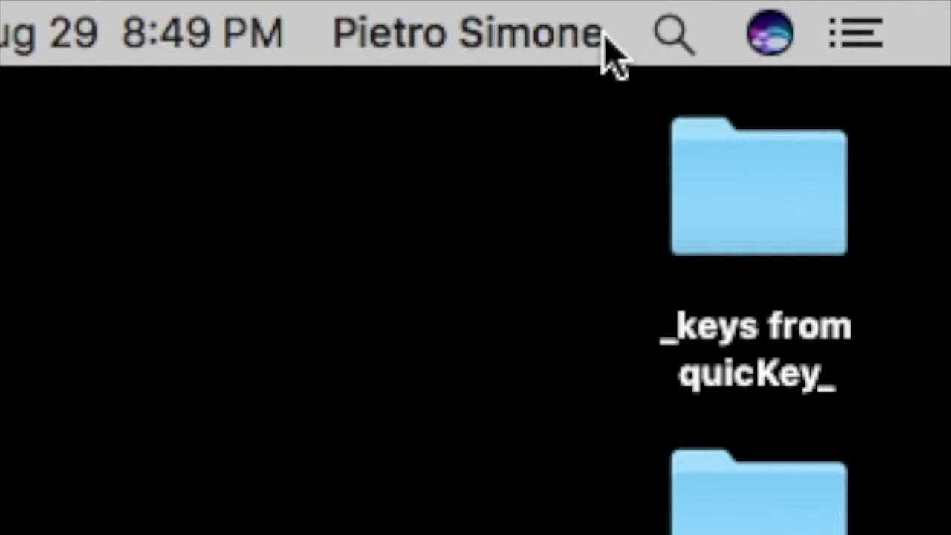
left_click(671, 31)
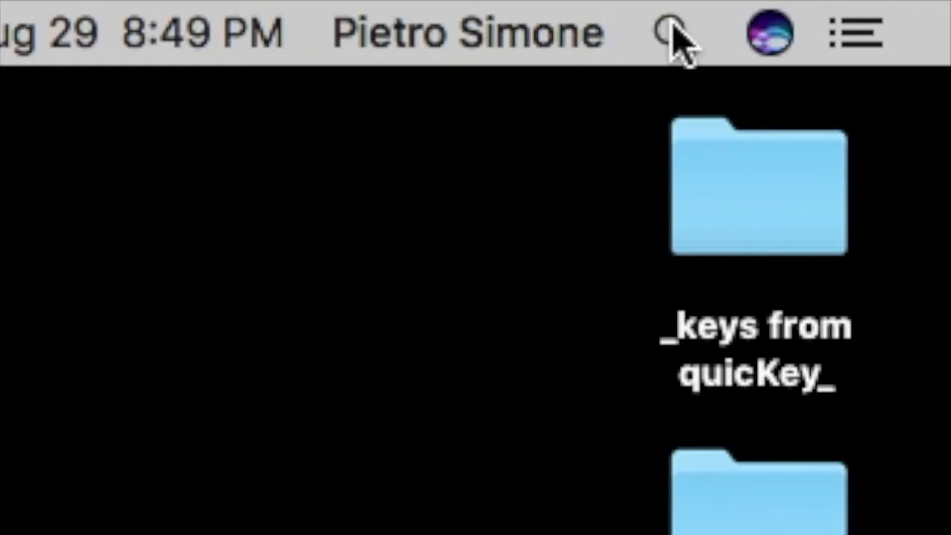
Step: Search Spotlight for GarageBand and launch it from the top result
type("quickt")
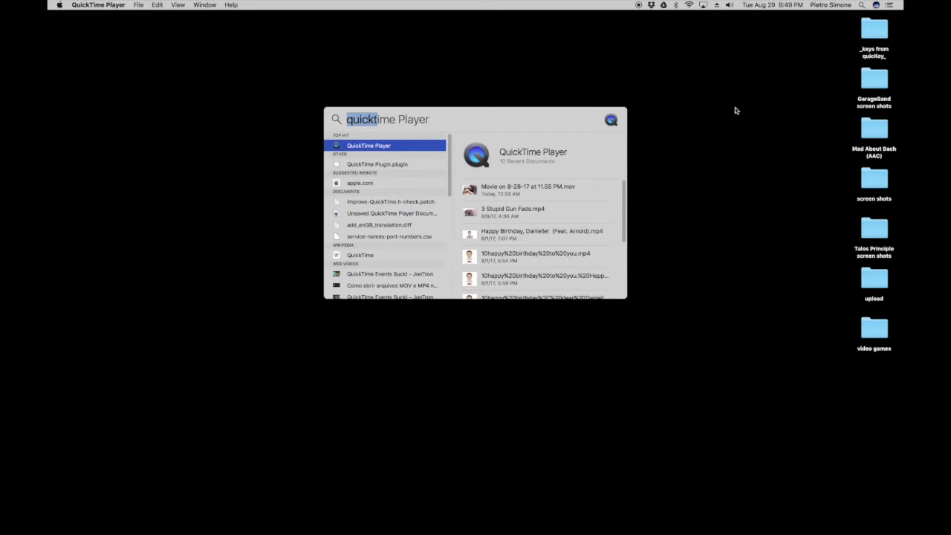
type("garageBand")
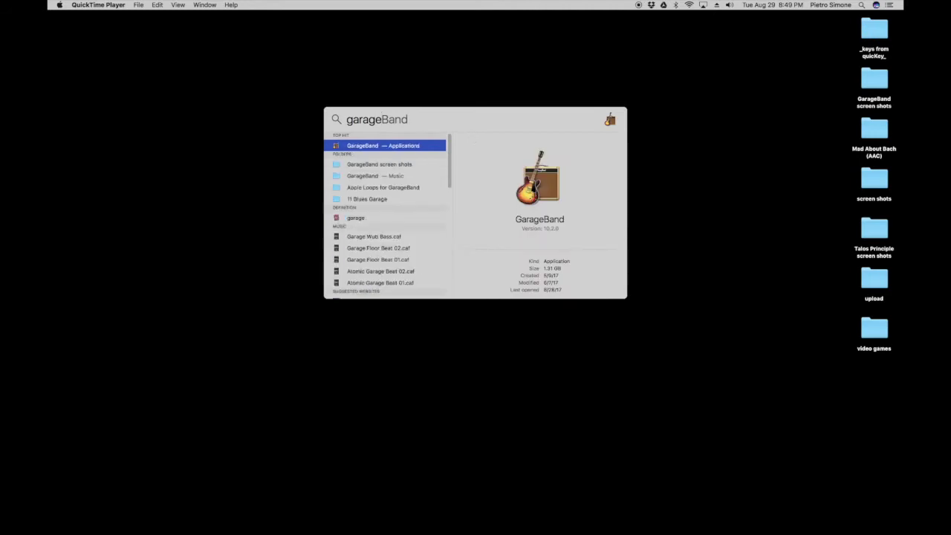
key("Return")
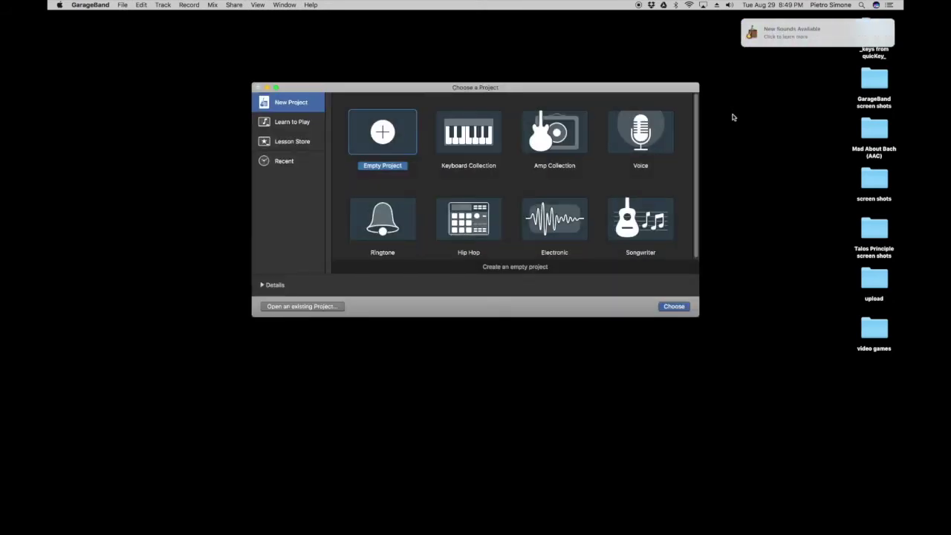
Step: Set GarageBand's Dock icon to Options > Keep in Dock so it stays permanently
mouse_move(838, 532)
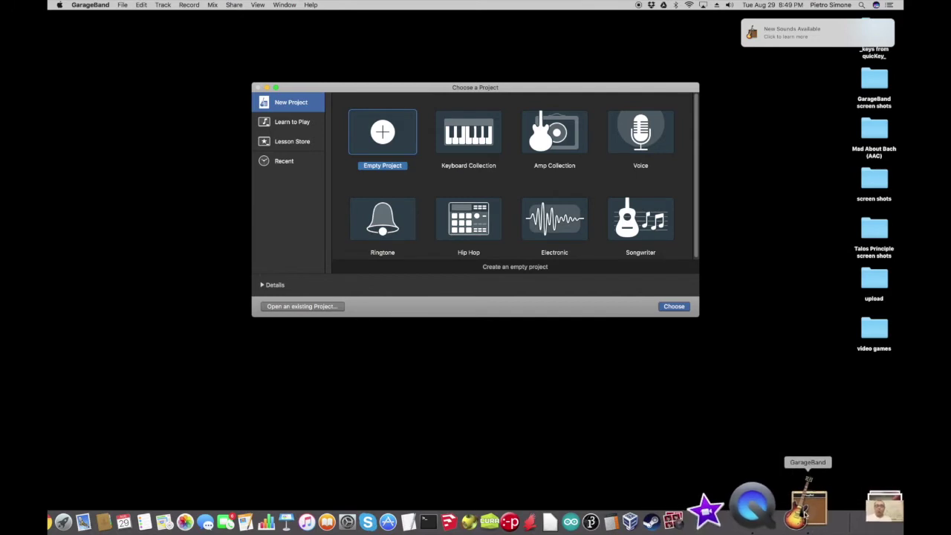
right_click(806, 514)
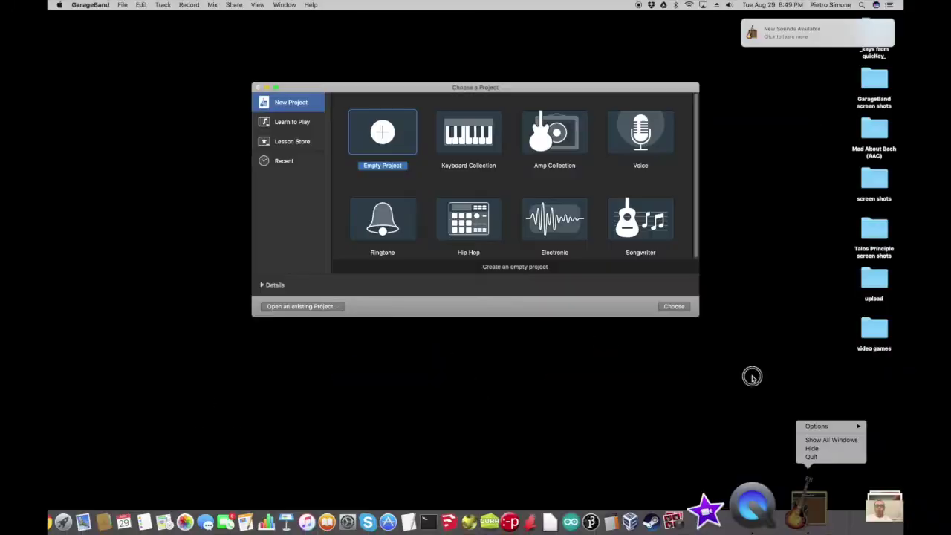
left_click(752, 377)
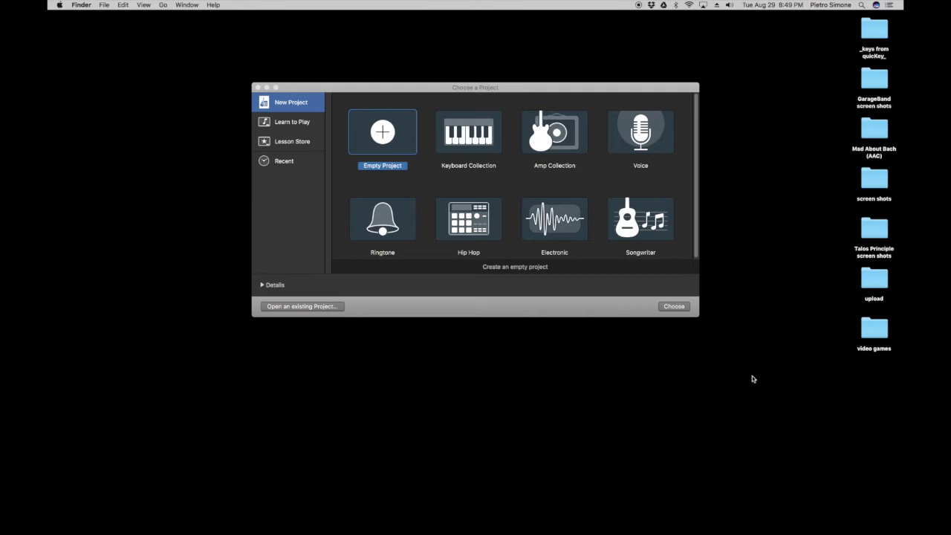
mouse_move(832, 524)
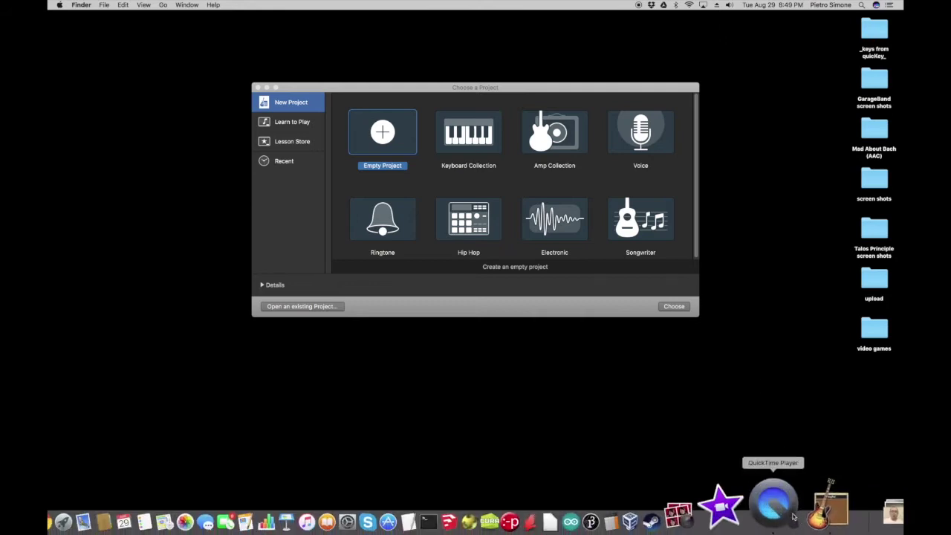
right_click(804, 513)
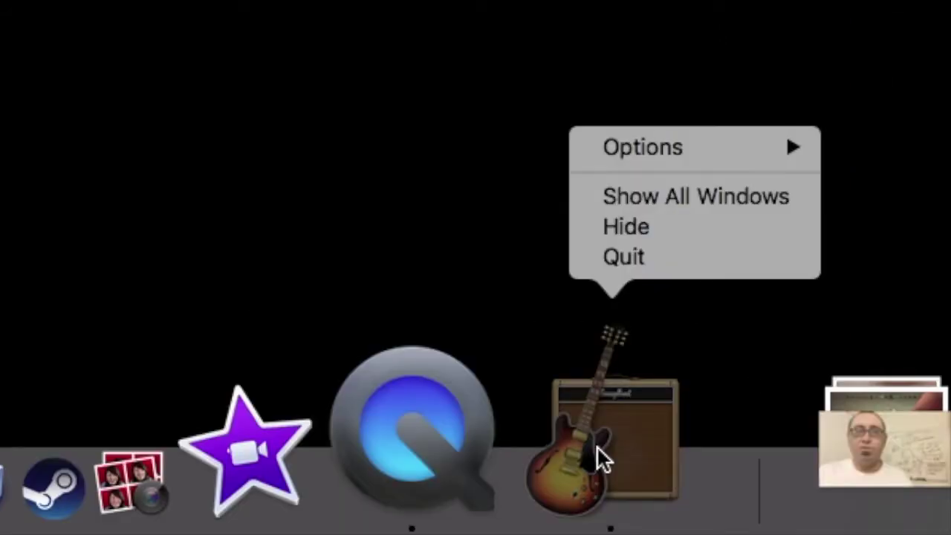
mouse_move(668, 147)
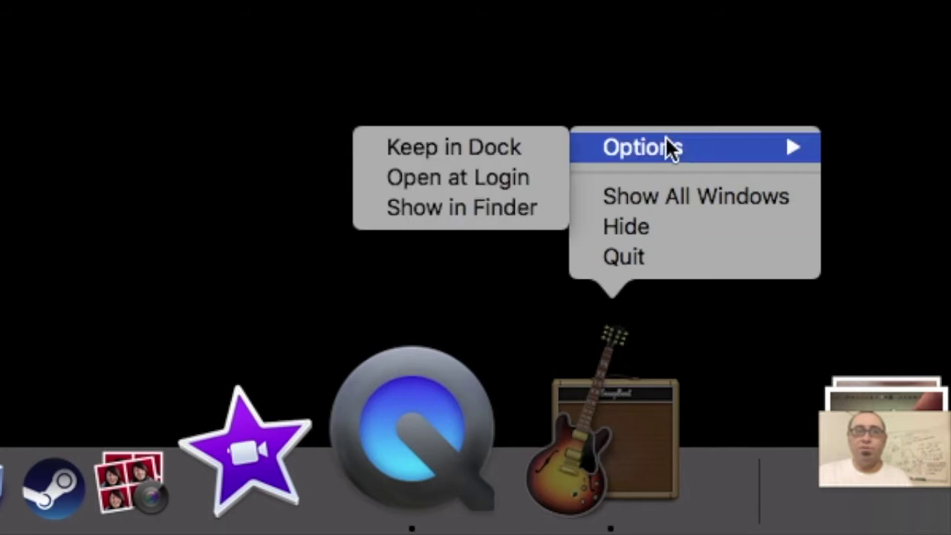
left_click(442, 146)
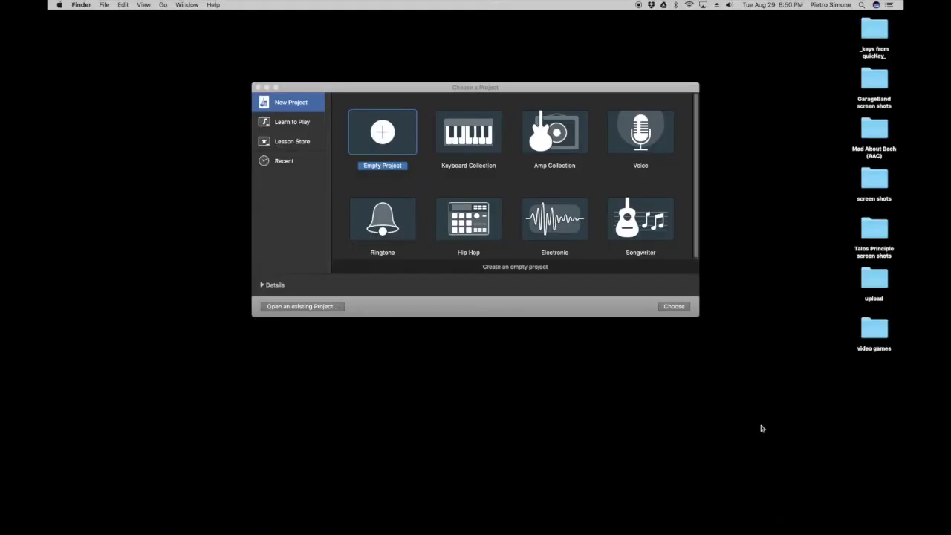
mouse_move(810, 512)
Step: Create an Empty Project from the chooser with a software instrument track
left_click(403, 89)
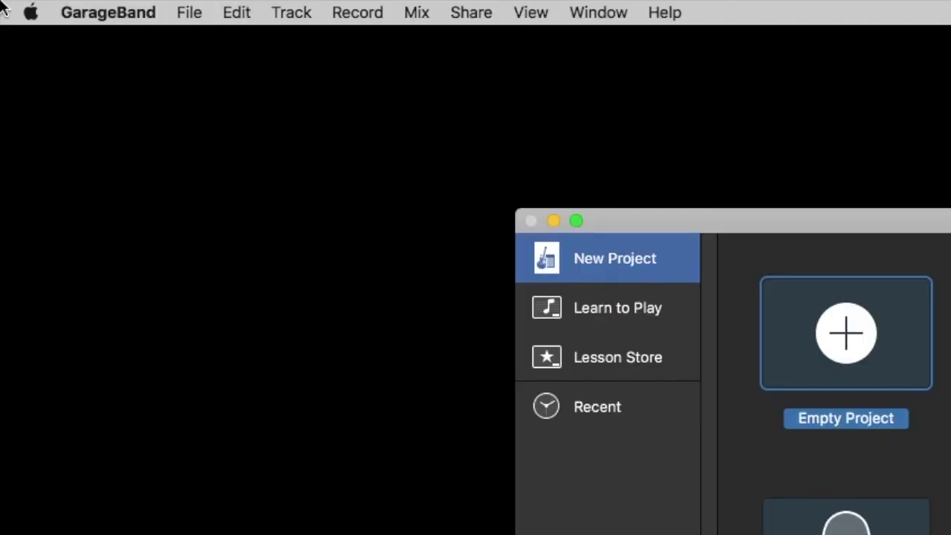
left_click(121, 5)
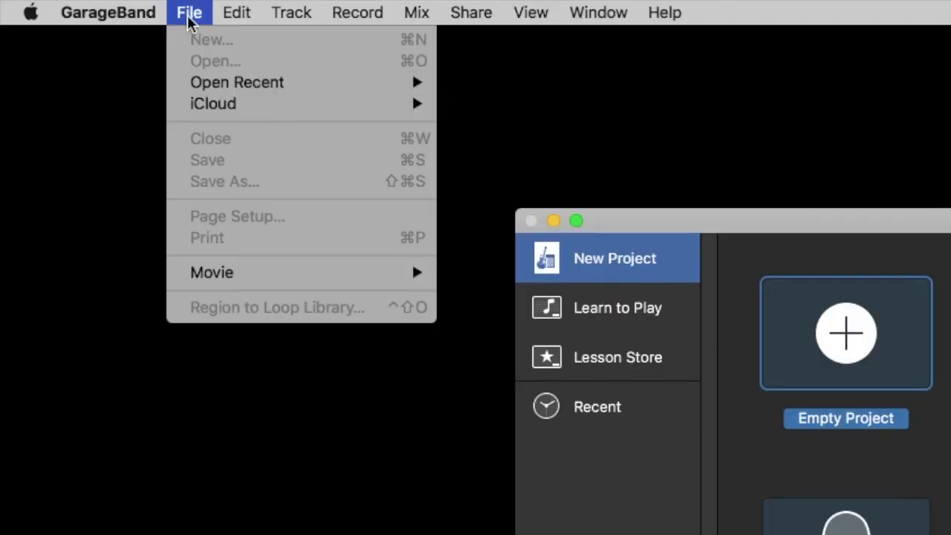
mouse_move(237, 88)
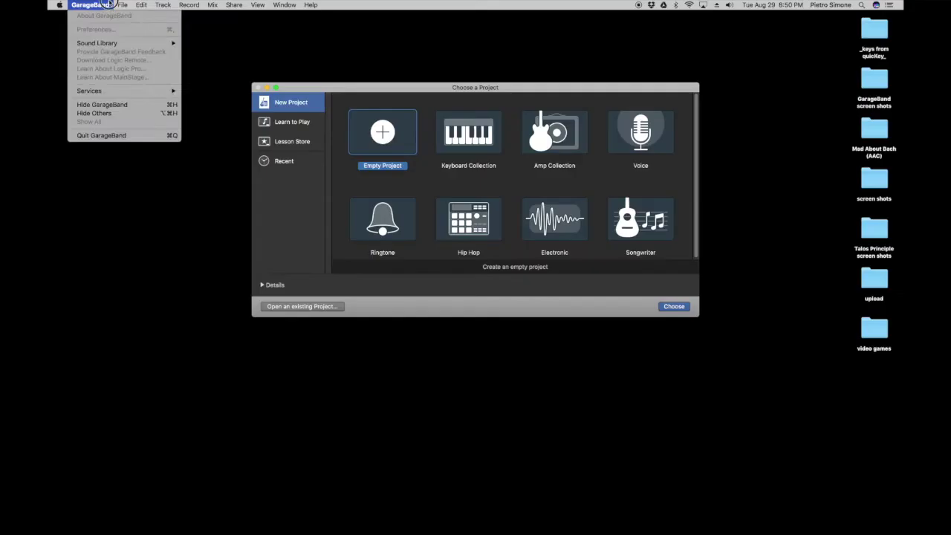
left_click(531, 94)
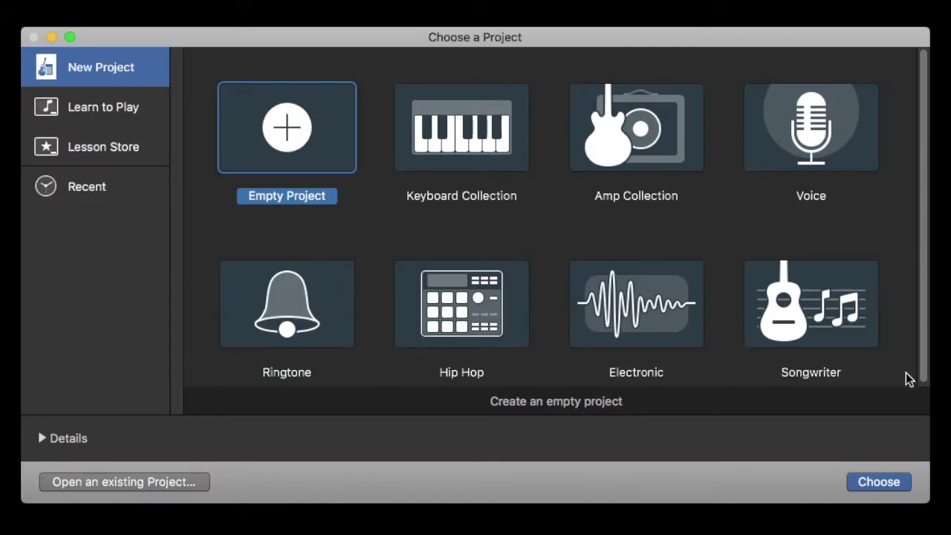
left_click(880, 481)
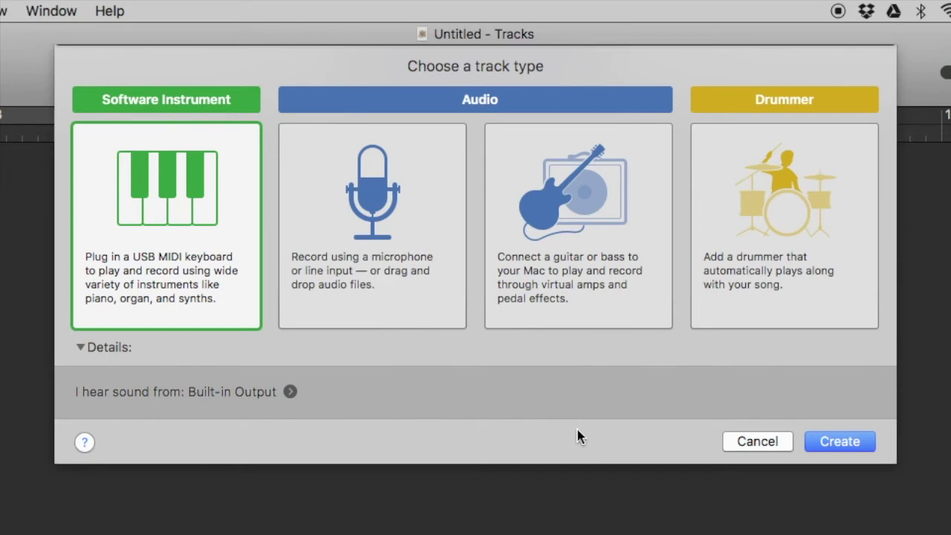
left_click(838, 442)
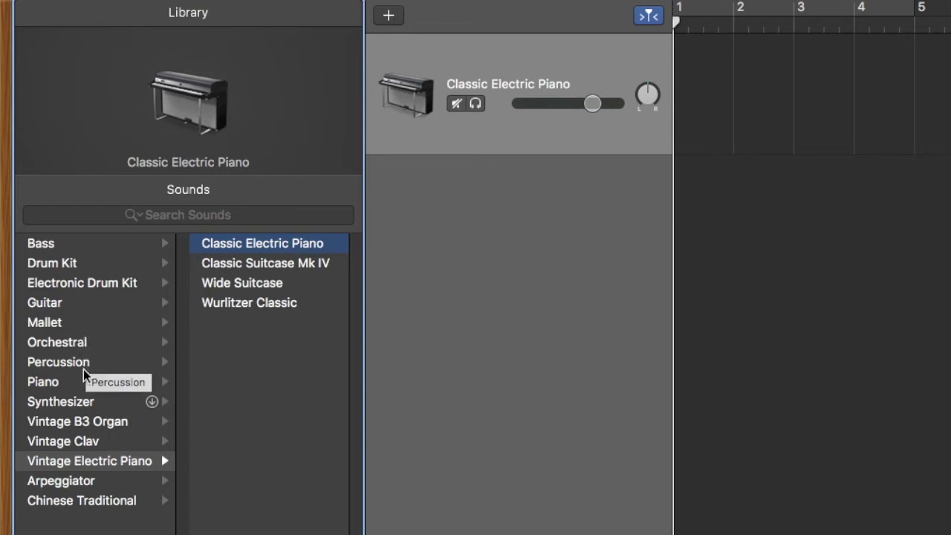
Step: Load Synthesizer > Bell > Dreamy Bells as the track's instrument sound
left_click(62, 402)
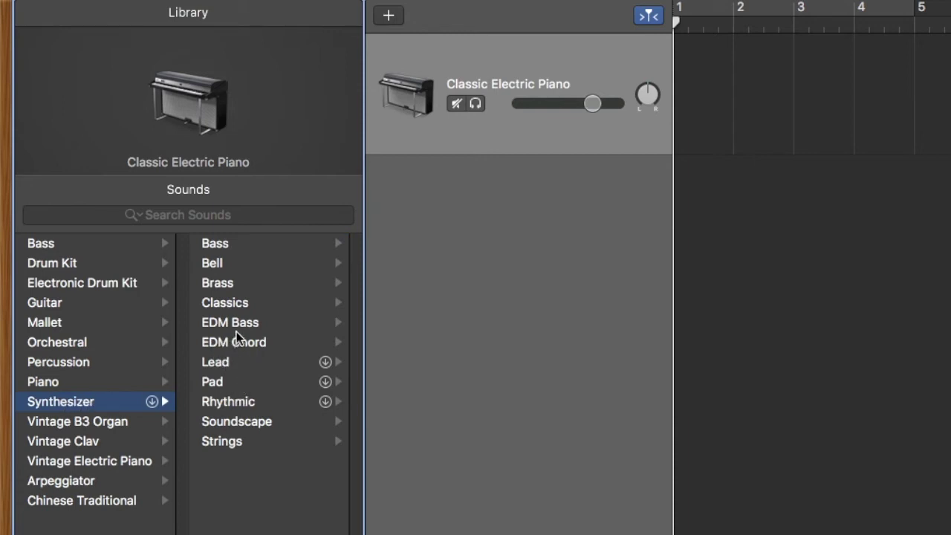
left_click(227, 261)
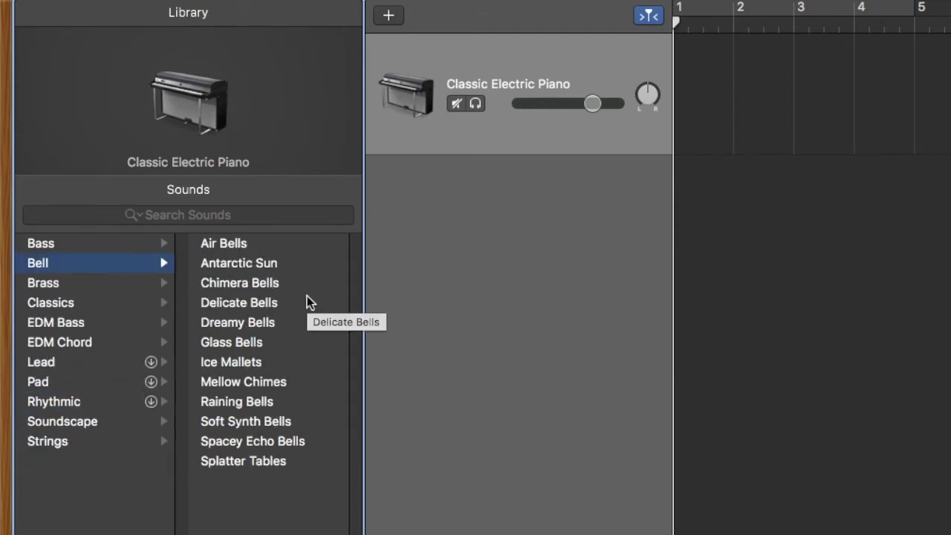
left_click(238, 327)
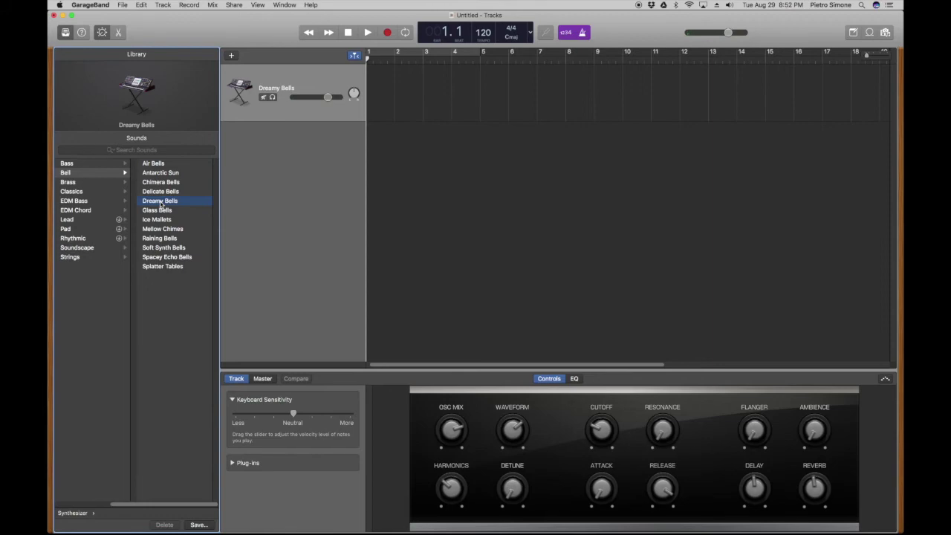
Step: Show Musical Typing and play a short phrase to audition Dreamy Bells
key("super+k")
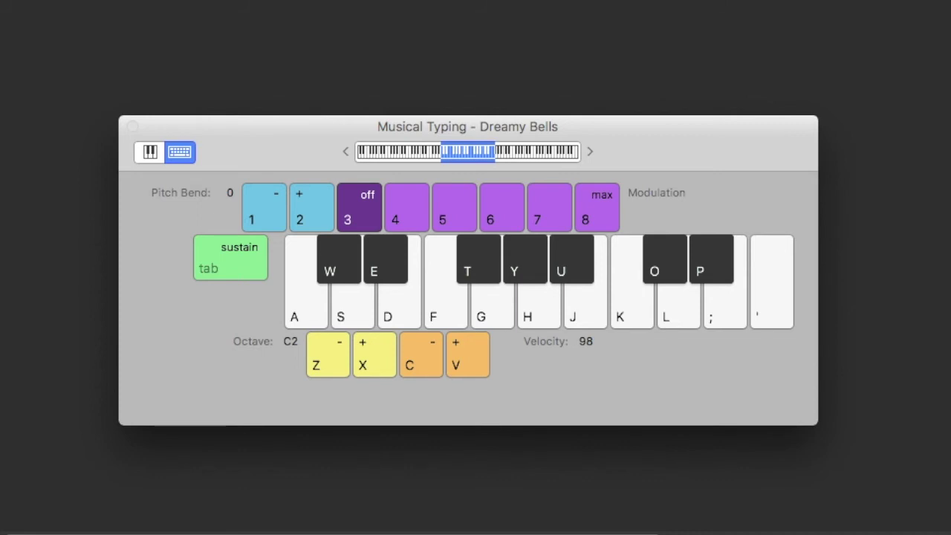
key("a")
key("k")
key("d")
key("k")
key("f")
key("k")
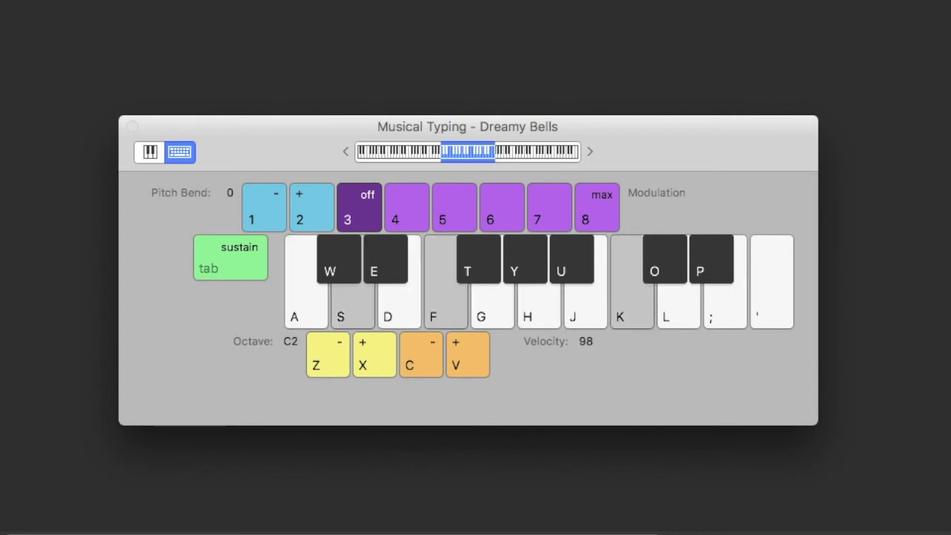
key("f")
key("a")
key("d")
key("a")
key("d")
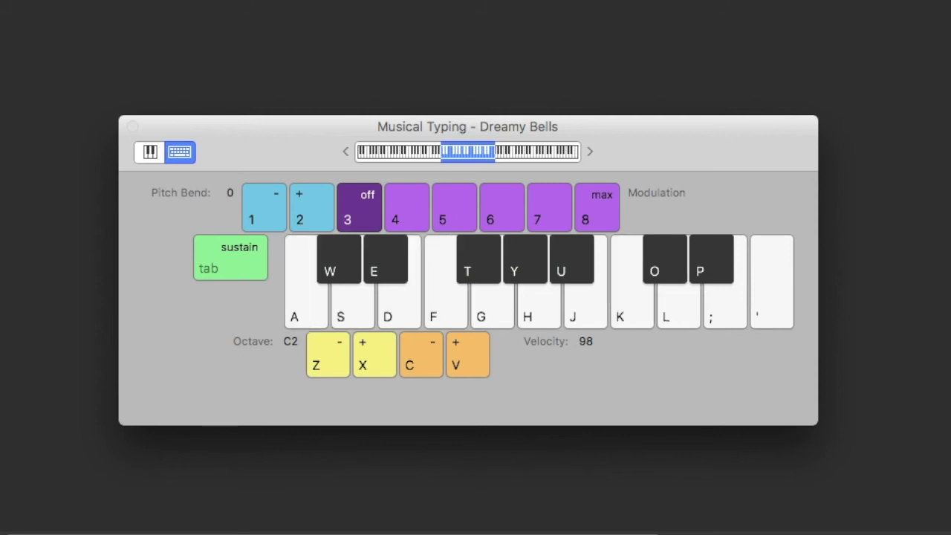
key("y")
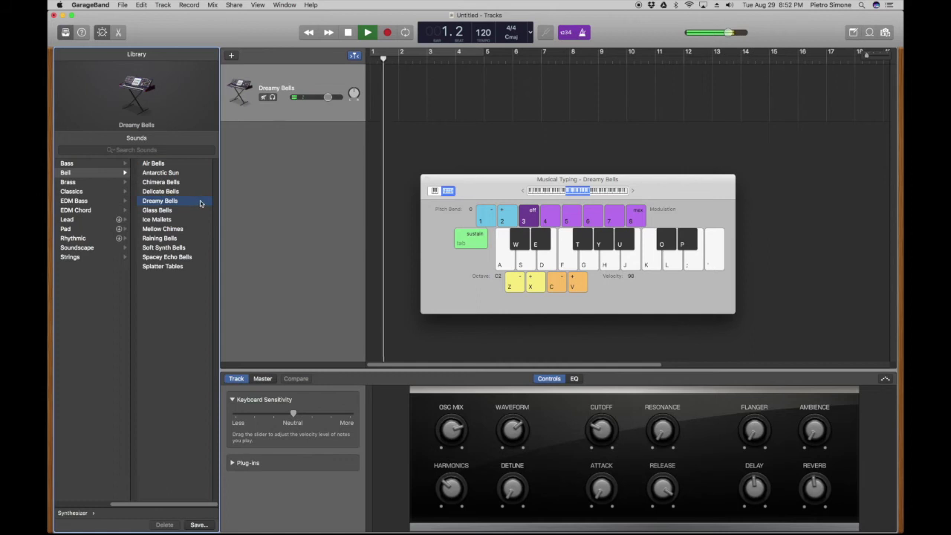
key("y")
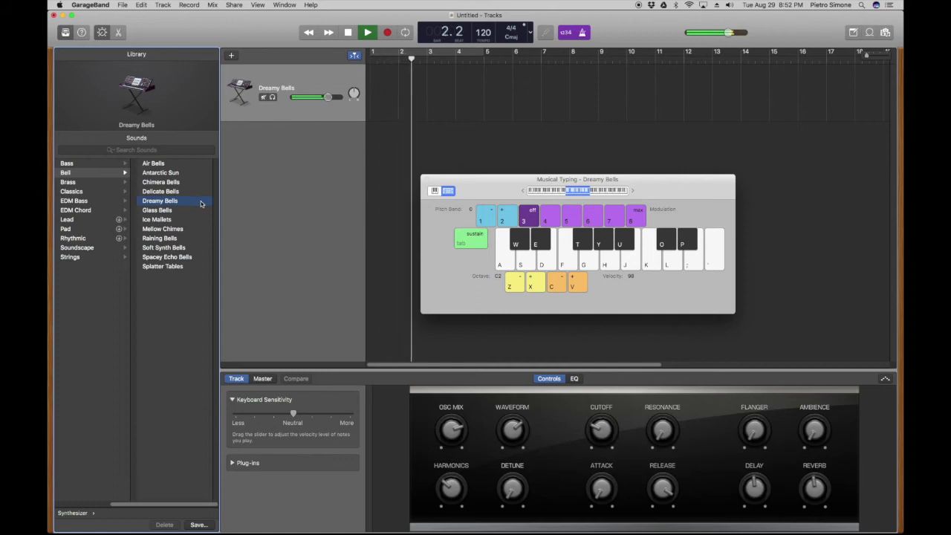
Step: Make a brief test recording pass, then switch to the on-screen piano keyboard
key("r")
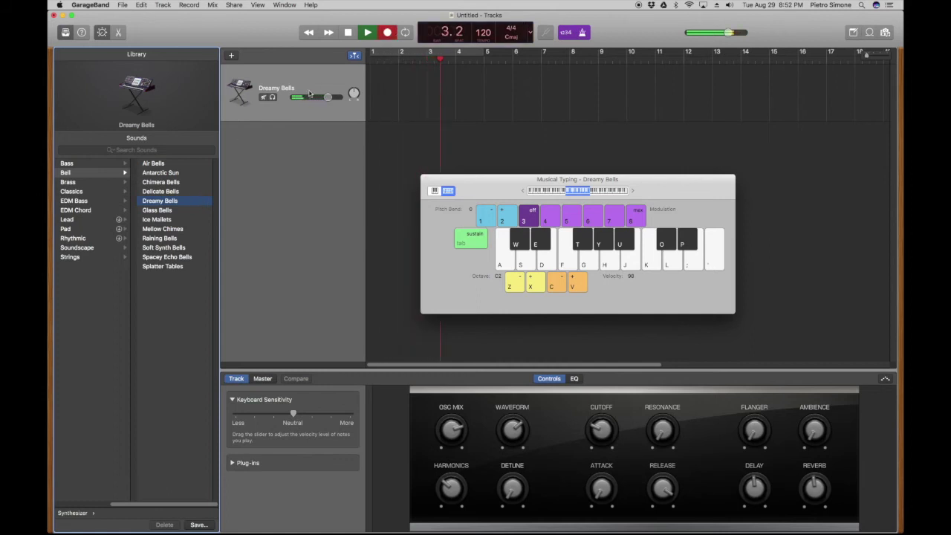
left_click(348, 32)
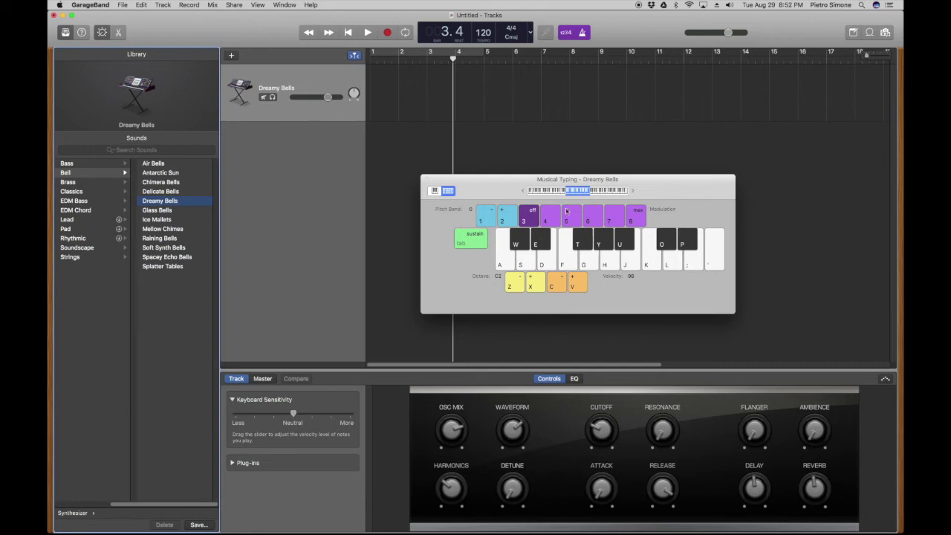
left_click(435, 192)
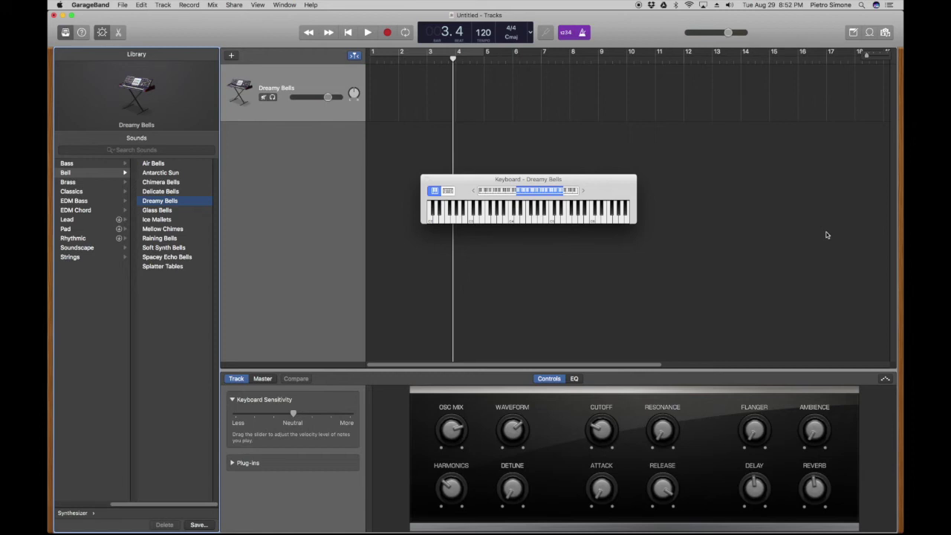
Step: Load Soundscape > Glass Sky, audition several notes on the piano keyboard, and start recording
left_click(82, 248)
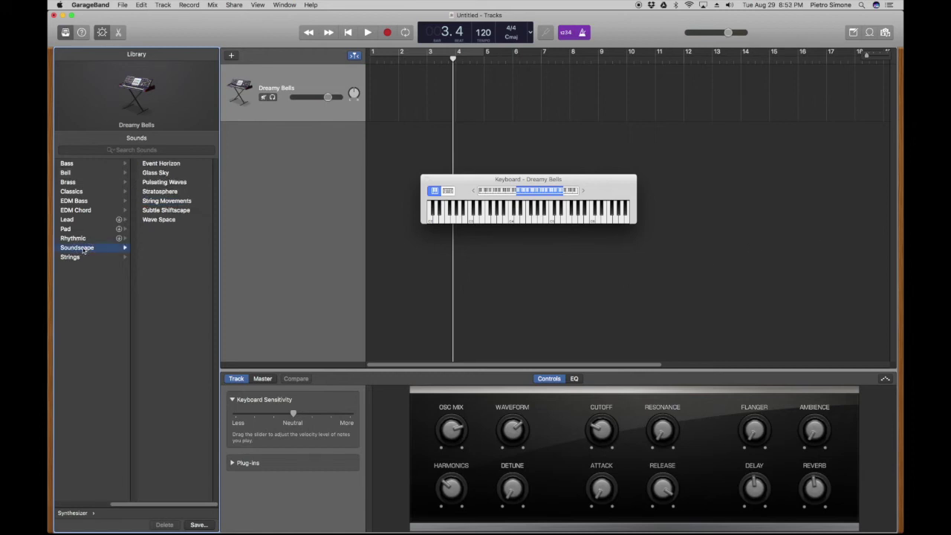
left_click(156, 174)
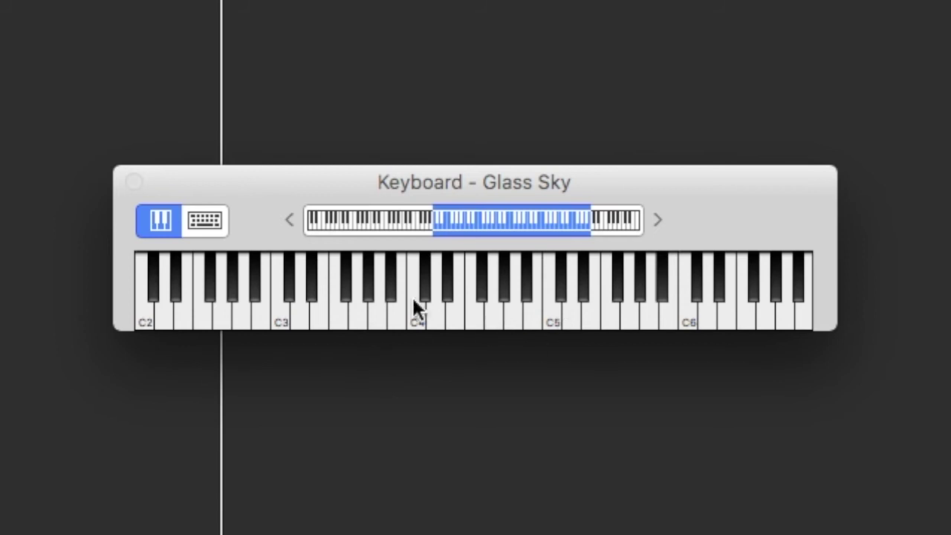
left_click(426, 314)
left_click(506, 306)
left_click(652, 304)
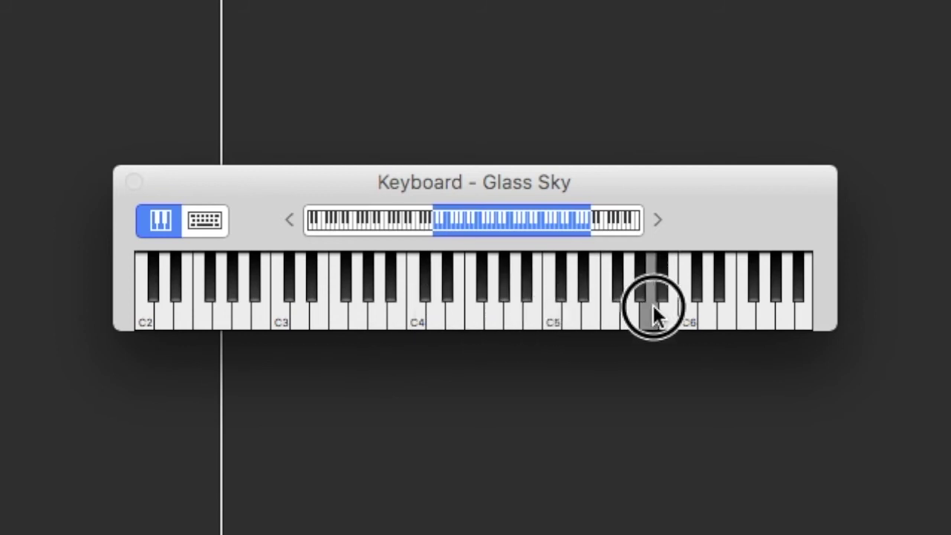
left_click(614, 309)
left_click(525, 297)
left_click(449, 309)
left_click(319, 294)
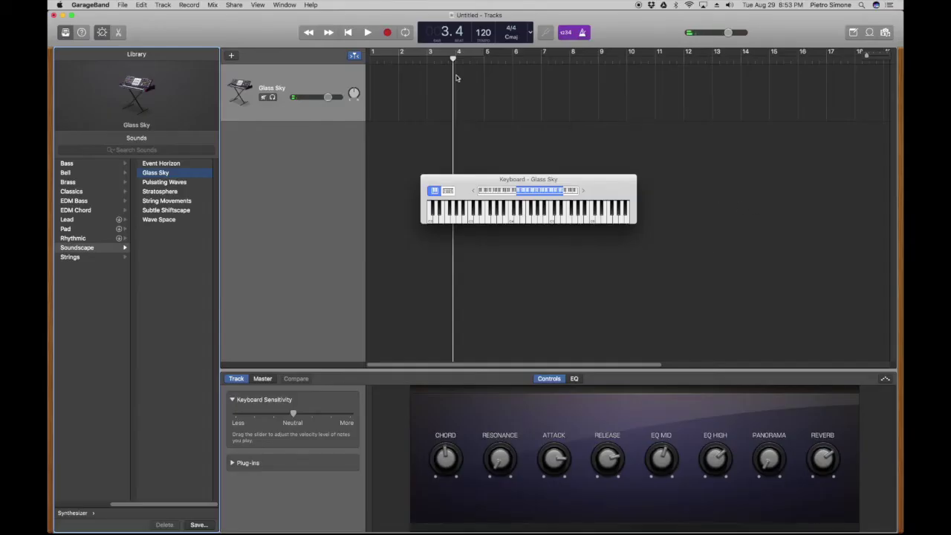
left_click(388, 32)
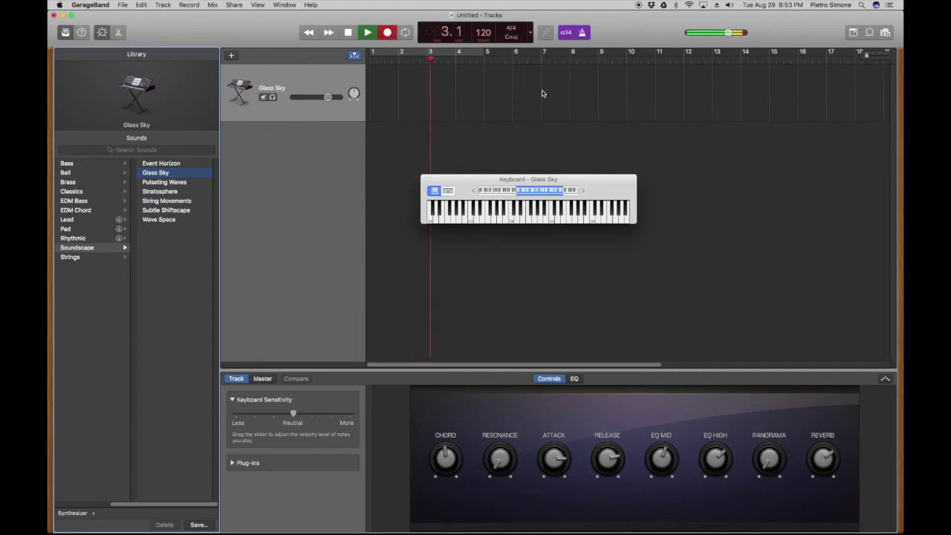
Step: Turn the metronome off while recording the Glass Sky take, then stop recording
left_click(582, 32)
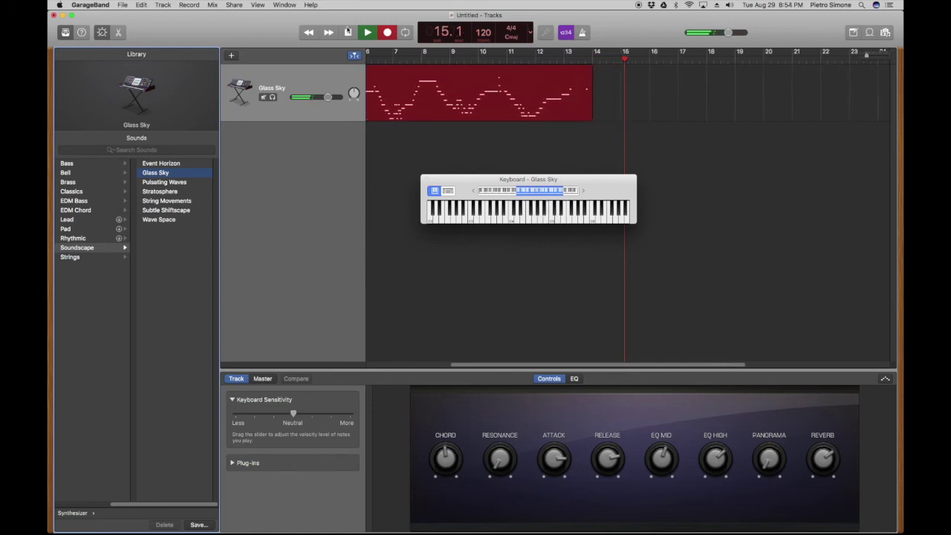
left_click(348, 32)
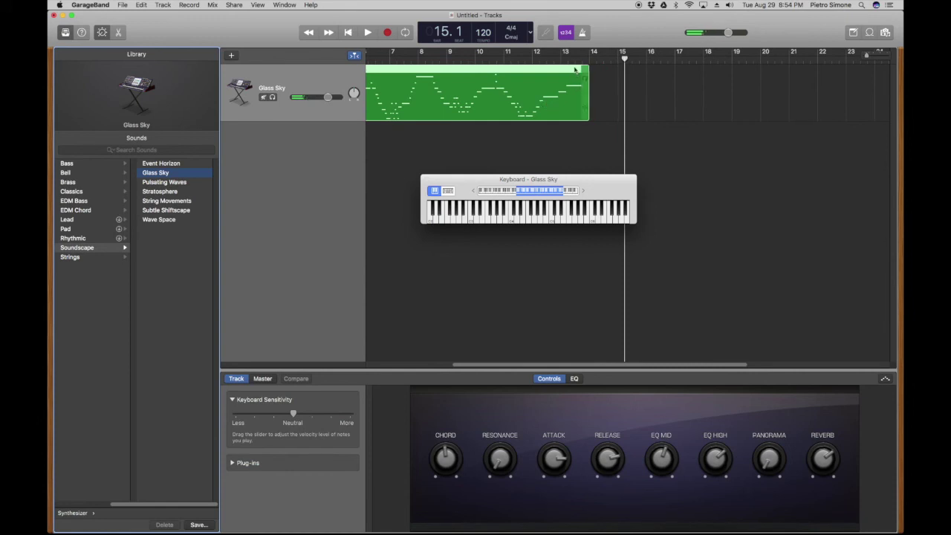
Step: Drag the playhead back to bar 4 and play back the recorded region
left_click_drag(625, 56, 421, 54)
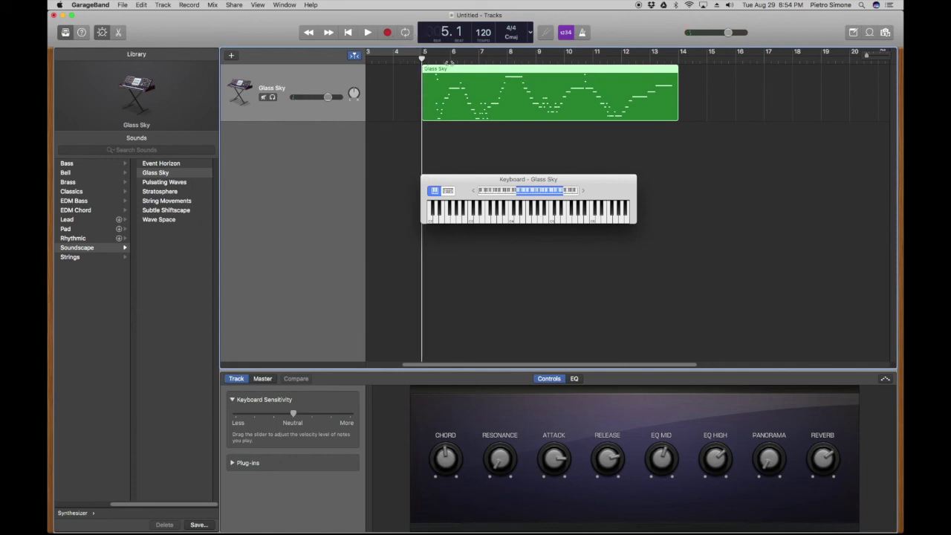
key("space")
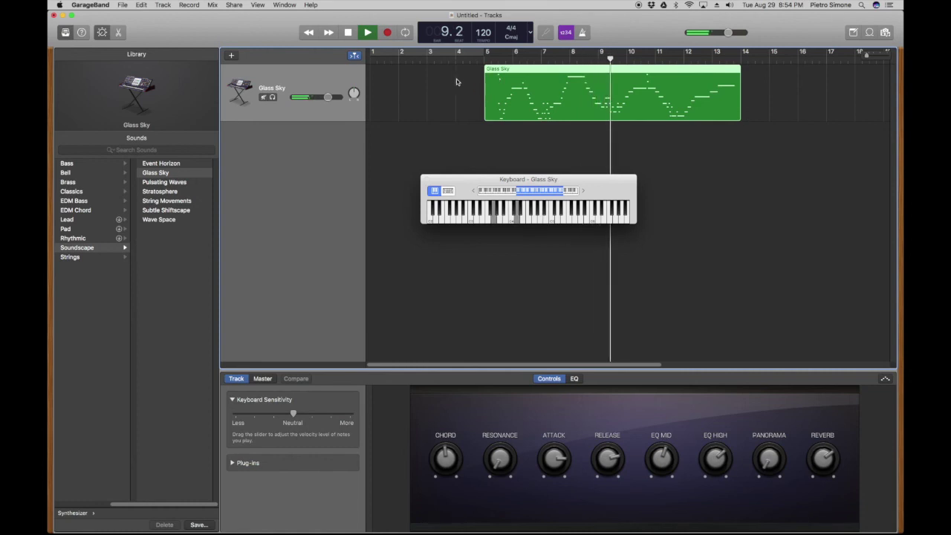
left_click(99, 192)
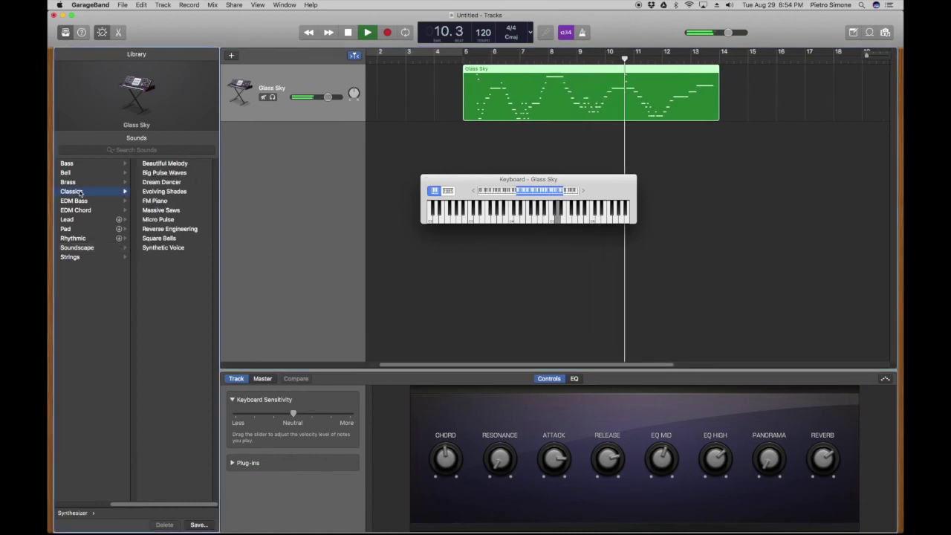
Step: Switch the sound to Classics > Micro Pulse and move the region to start at bar 1
left_click(158, 220)
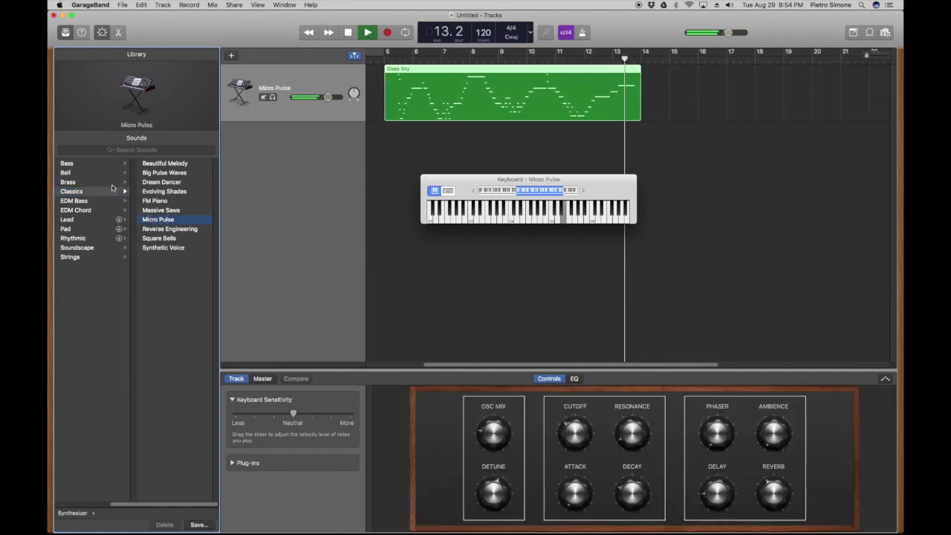
left_click(345, 32)
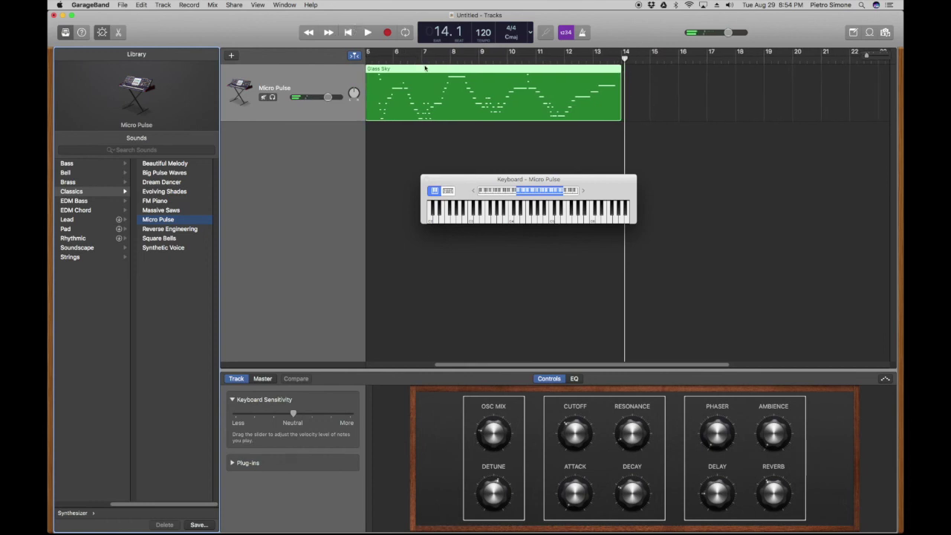
mouse_move(425, 68)
left_mouse_down()
mouse_move(382, 70)
mouse_move(428, 71)
left_mouse_up()
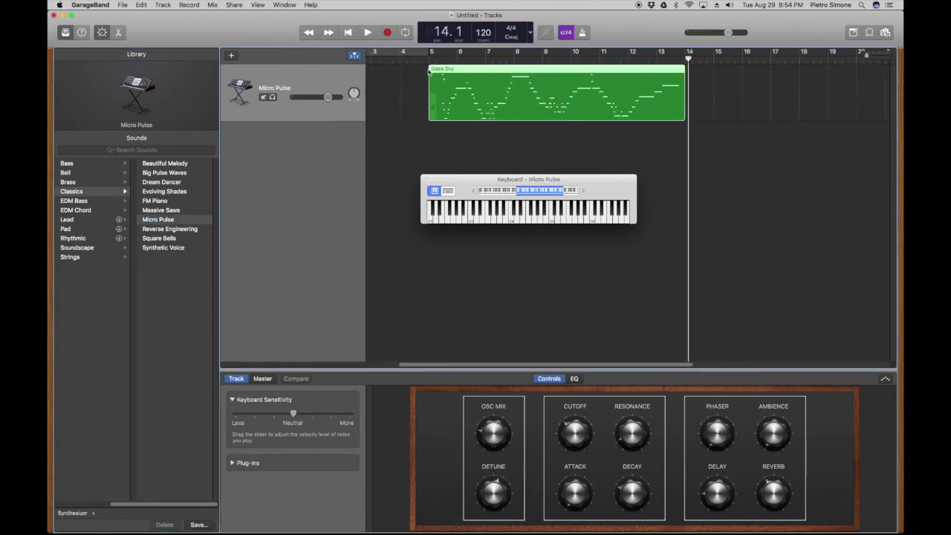
scroll(428, 71, "left", 2)
left_click_drag(549, 71, 509, 70)
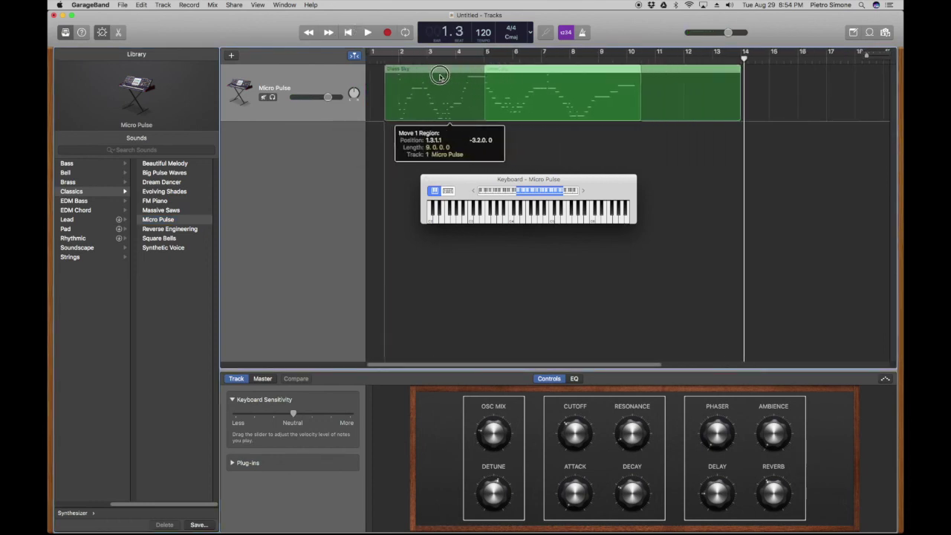
left_click_drag(439, 75, 424, 75)
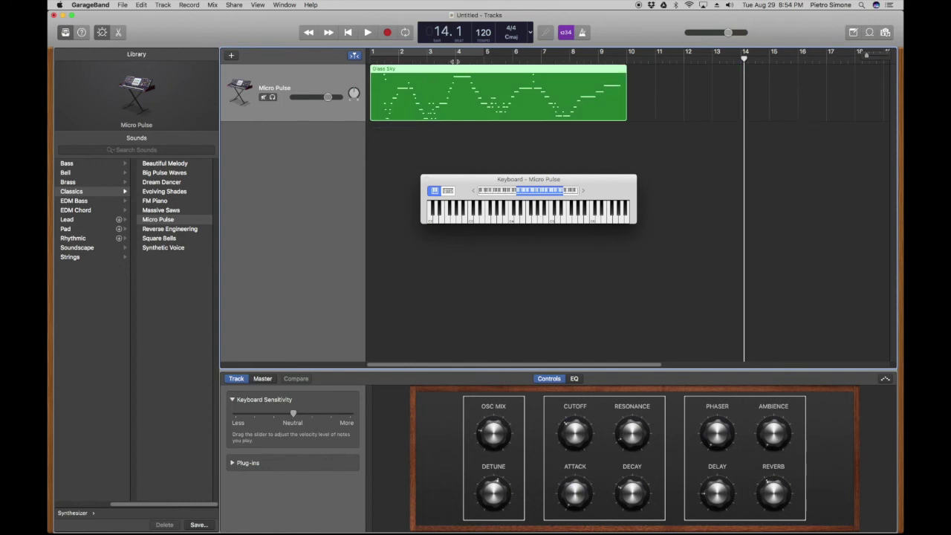
Step: Enable the cycle range, extend it to bar 10 over the region, and play looped
left_click(460, 50)
left_click_drag(486, 51, 626, 47)
key("space")
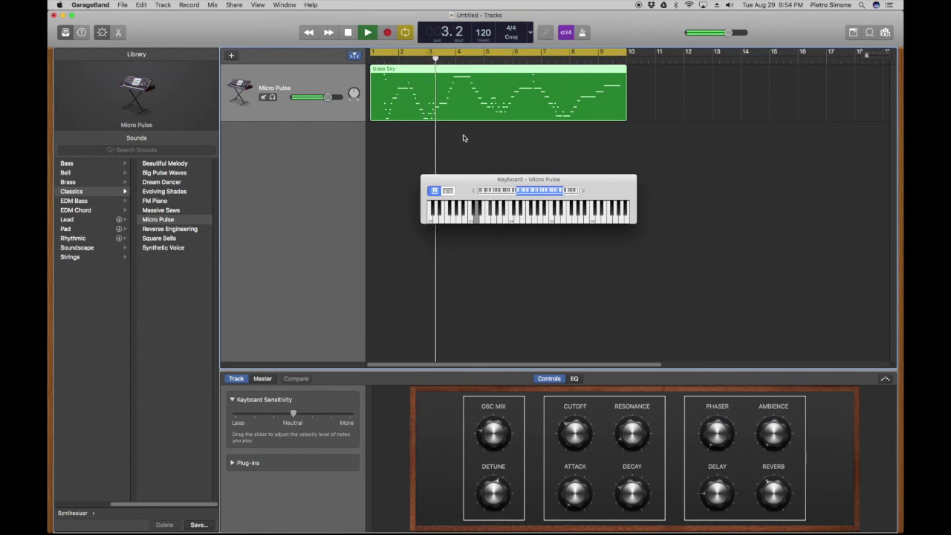
Step: Audition the Soundscape patches Wave Space, Subtle Shiftscape and String Movements over the looping region
left_click(75, 209)
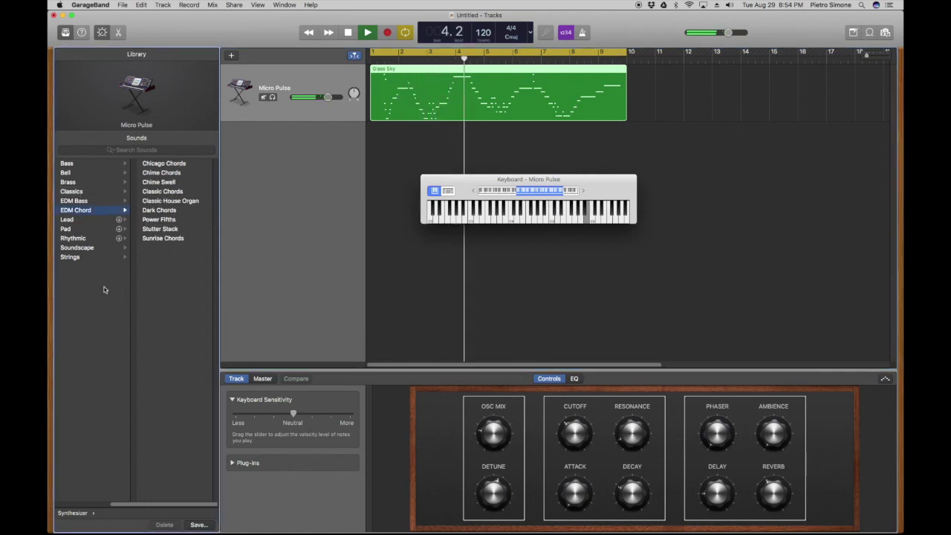
left_click(77, 247)
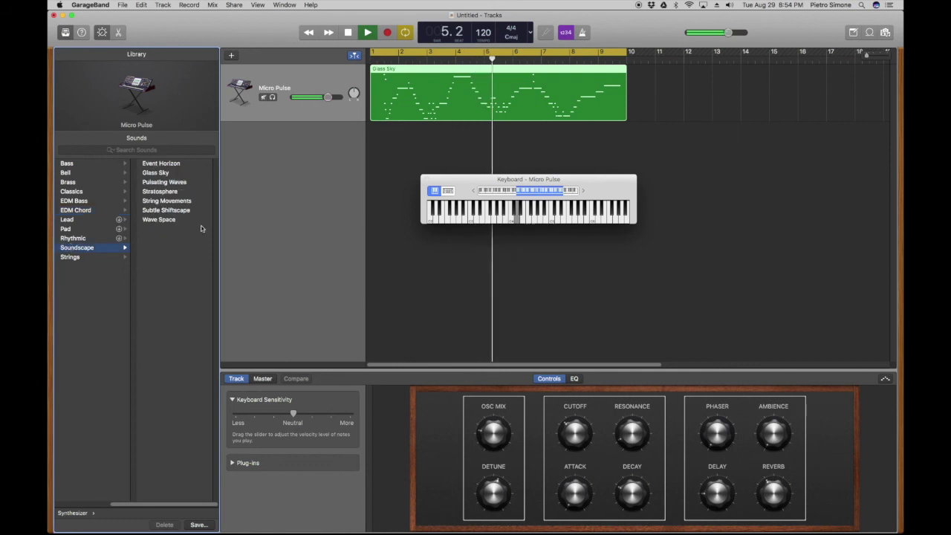
left_click(168, 219)
left_click(167, 211)
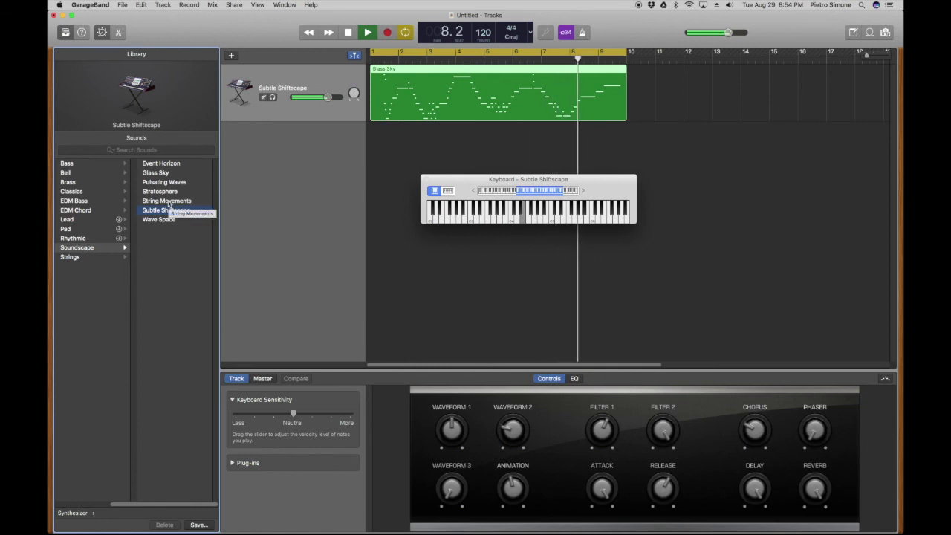
left_click(168, 203)
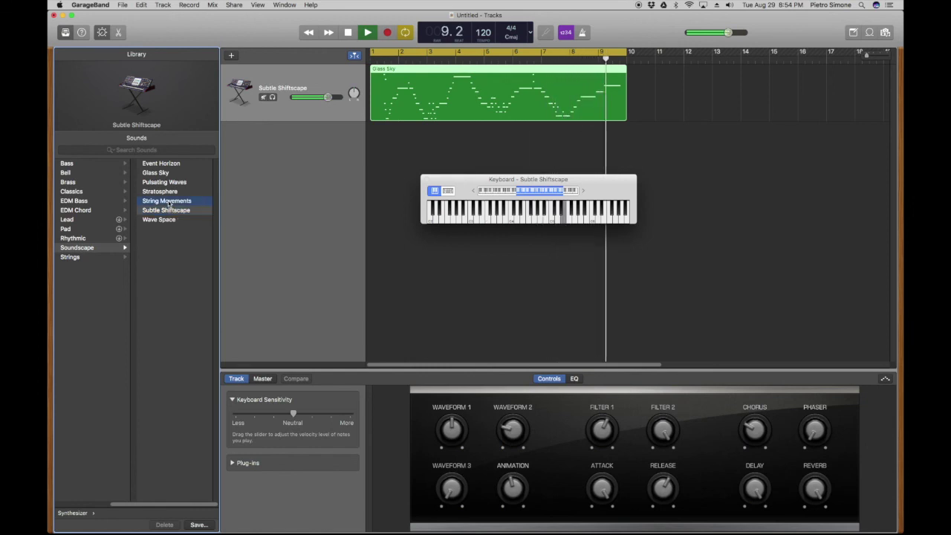
Step: Switch to the Vintage B3 Organ's Jazz Organ, then move on to the Vintage Clav sounds for Seventies Clav
key("Left")
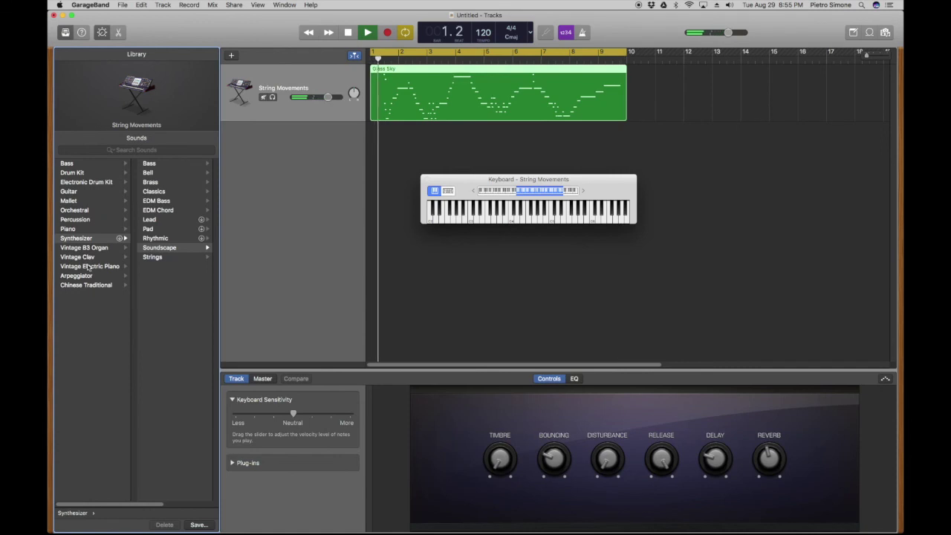
key("Down")
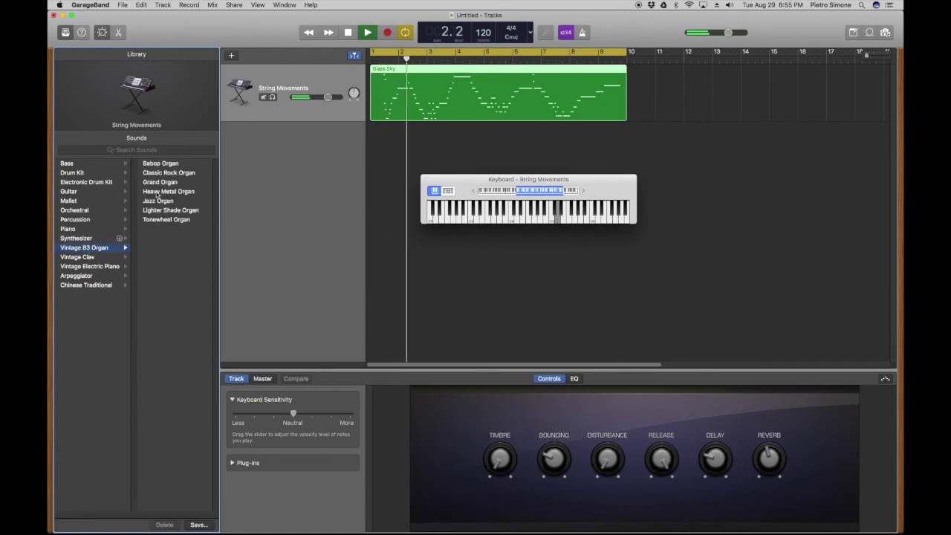
left_click(157, 201)
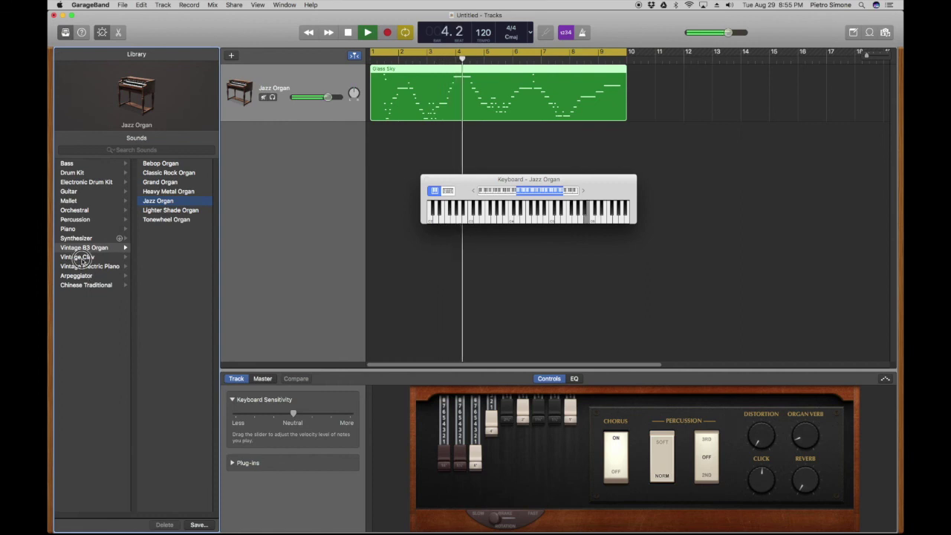
left_click(81, 256)
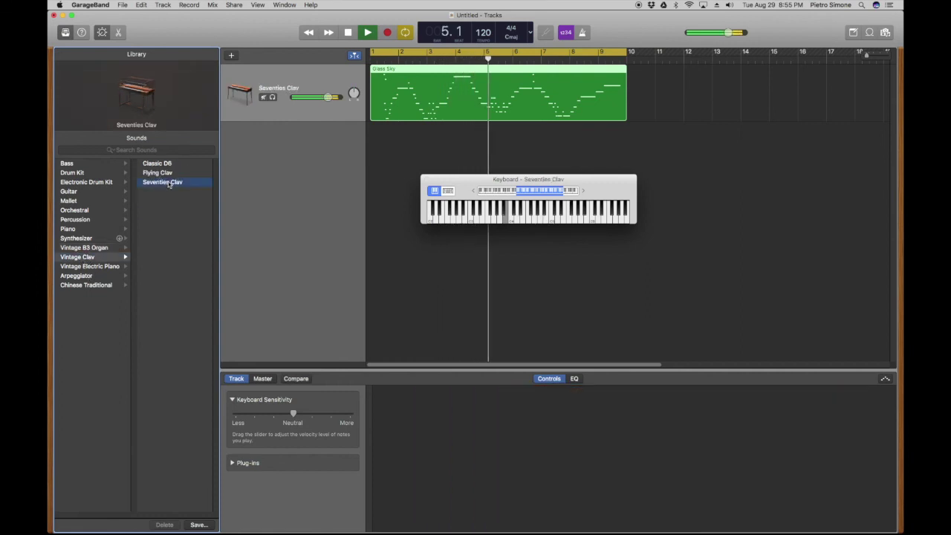